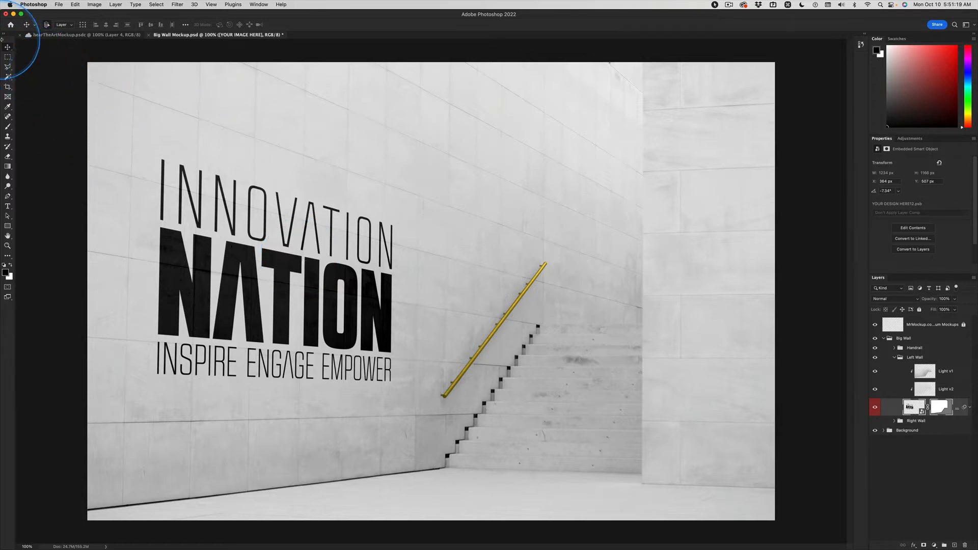
Start a crop of the wall mockup with the 16 : 9 aspect ratio and the Rule of Thirds overlay
left_click(7, 88)
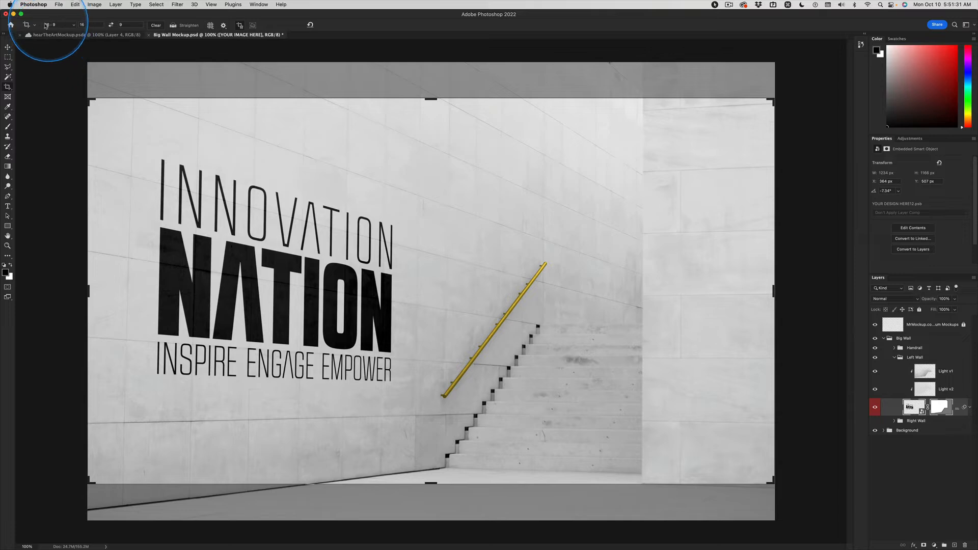
left_click(74, 28)
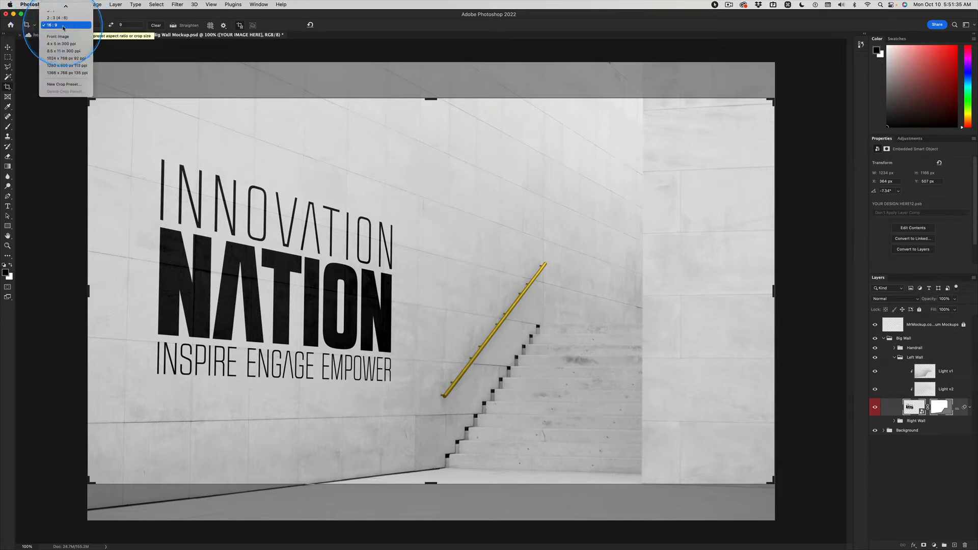
mouse_move(65, 7)
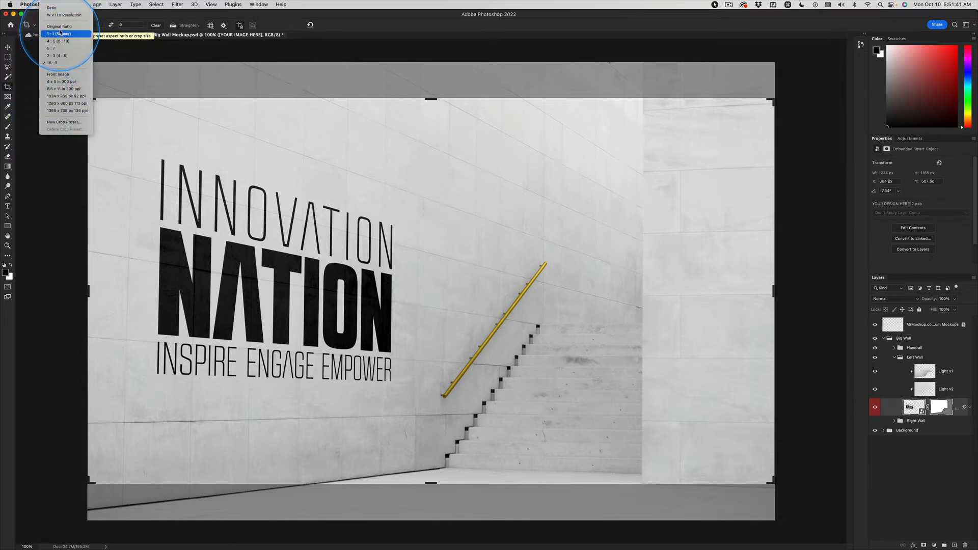
left_click(54, 62)
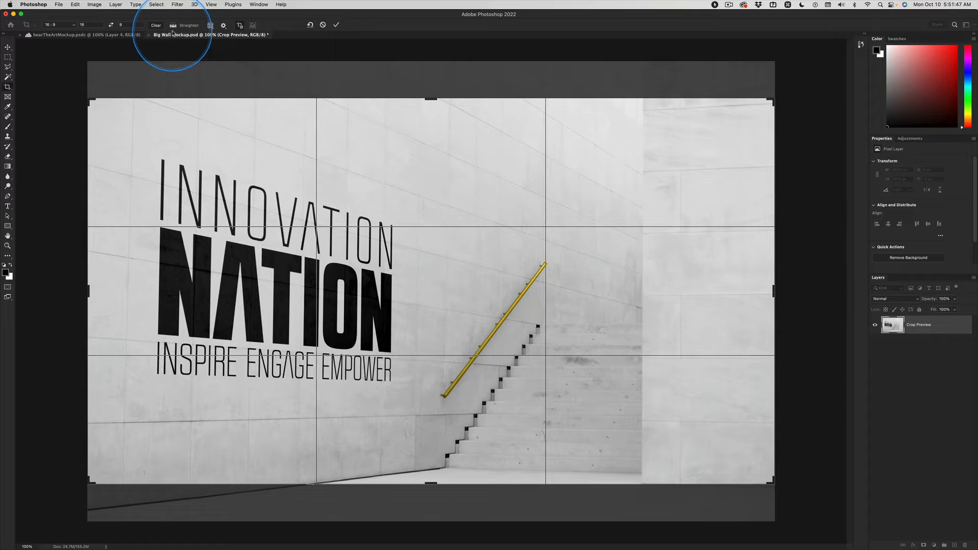
left_click(210, 25)
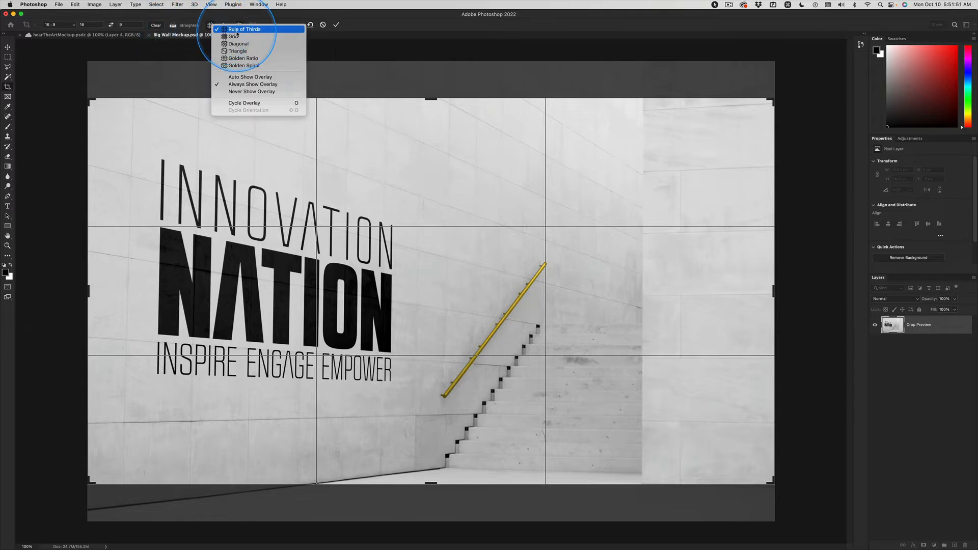
left_click(210, 25)
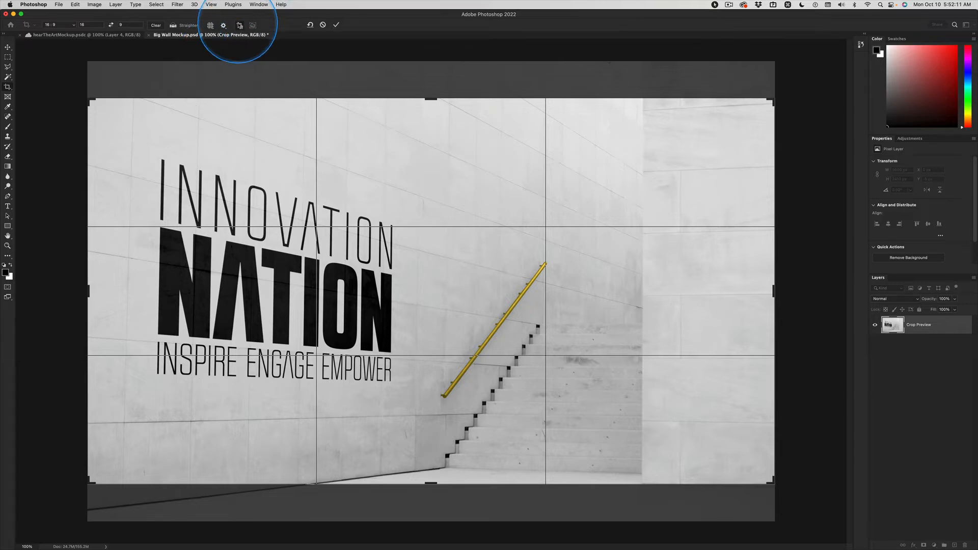
Move the image upward inside the 16 : 9 crop frame to keep more of the floor, and apply the crop
key("ctrl")
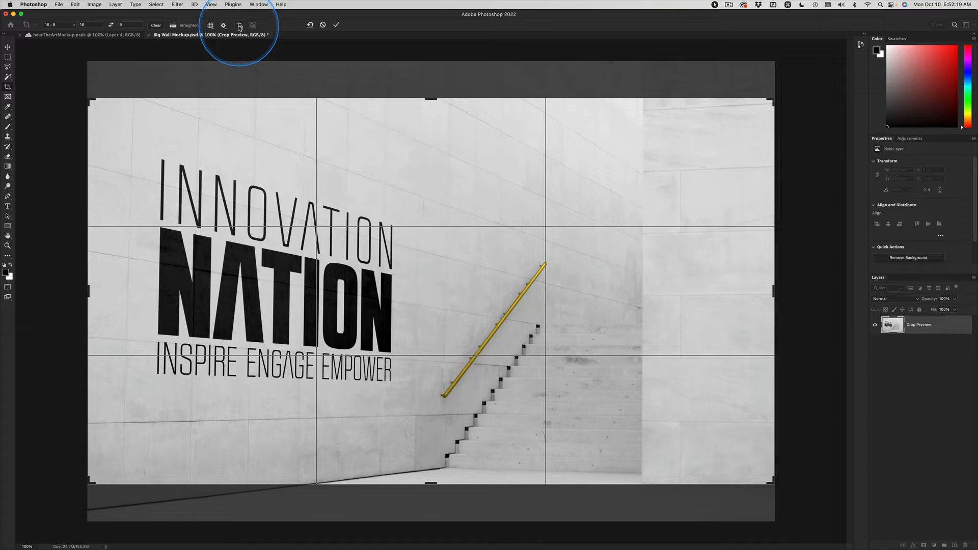
key("ctrl")
key("ctrl")
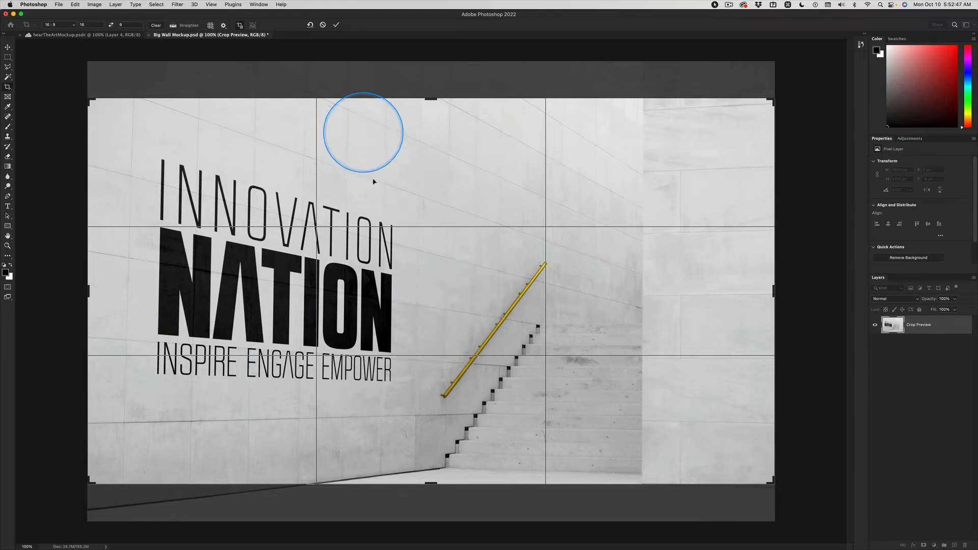
left_click_drag(466, 311, 464, 283)
key("shift")
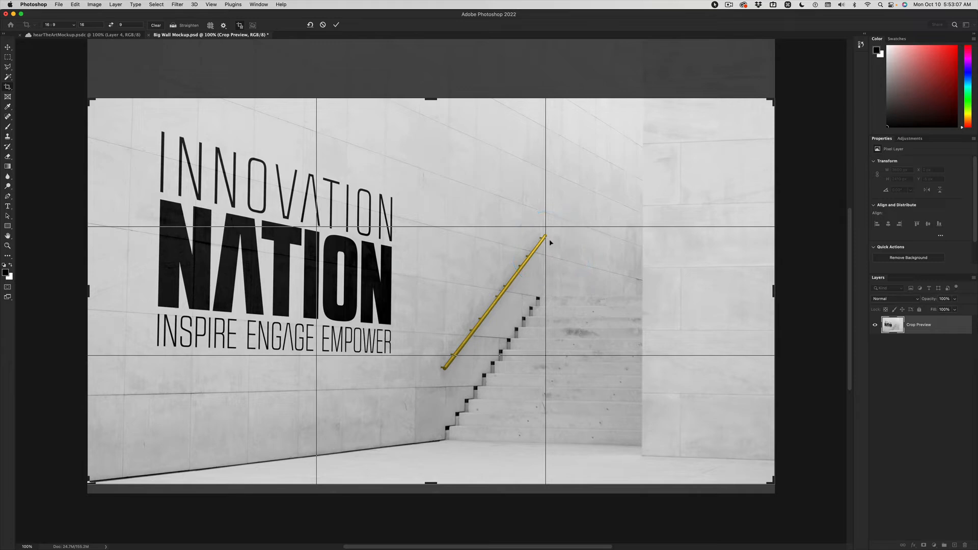
left_click_drag(774, 98, 770, 98)
left_click_drag(654, 260, 651, 258)
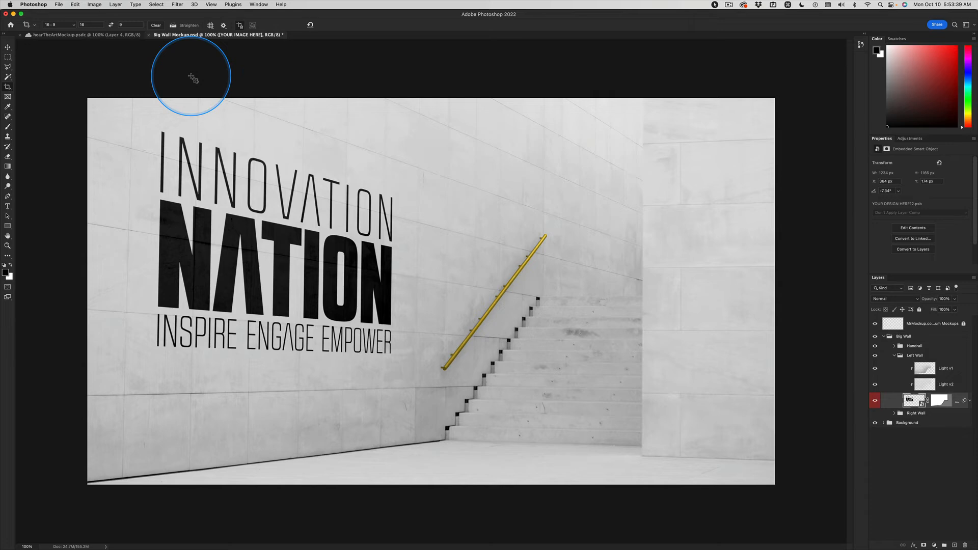
left_click(7, 47)
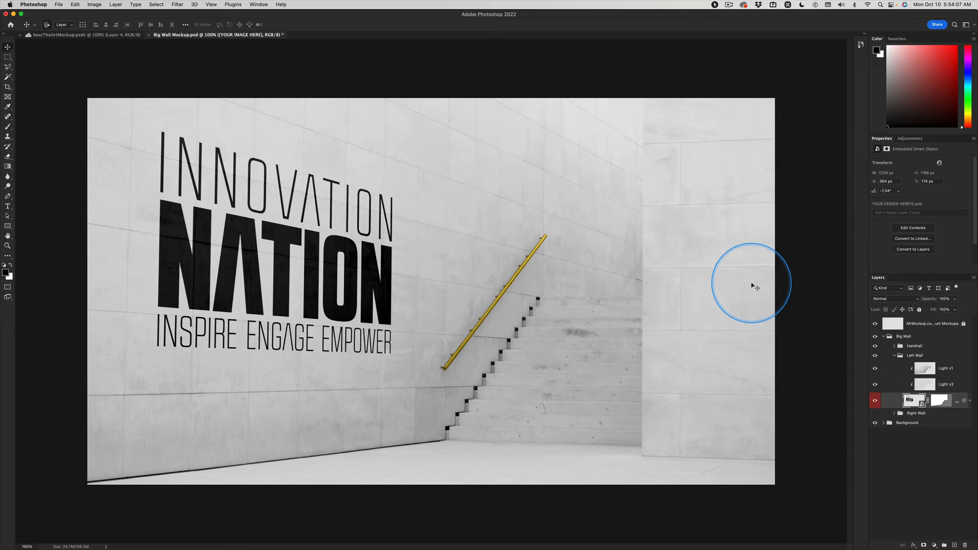
Resize the image to 2560 pixels wide, keeping proportions and resampling with Preserve Details 2.0
left_click(95, 4)
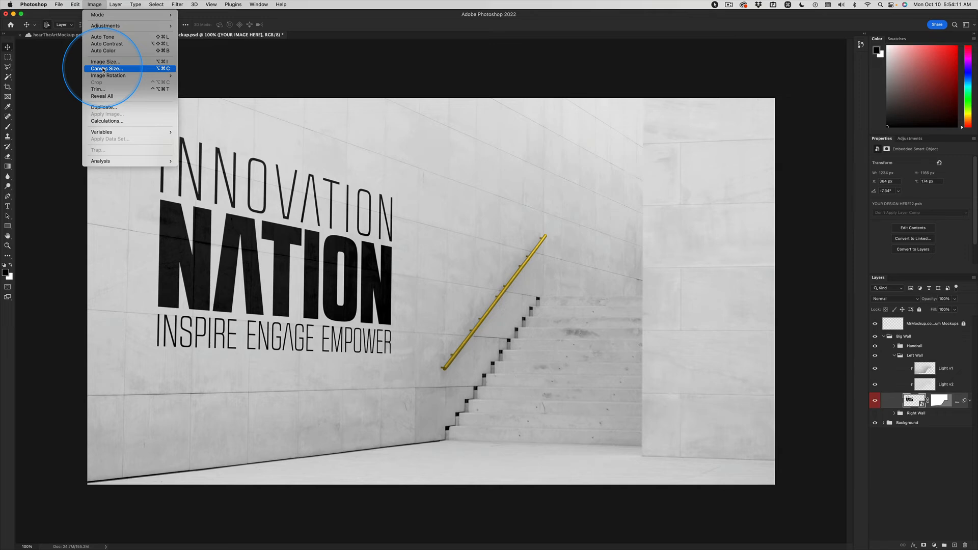
left_click(162, 63)
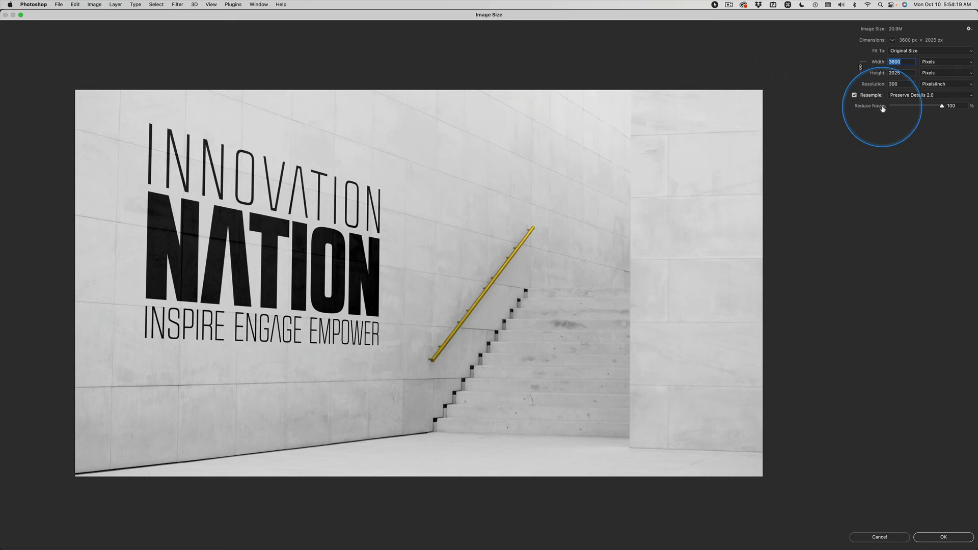
key("shift")
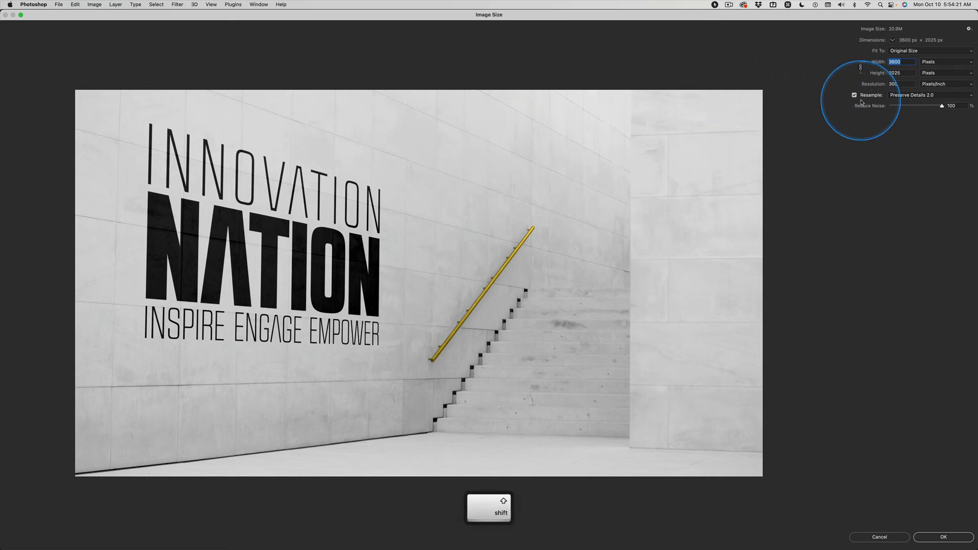
key("ctrl")
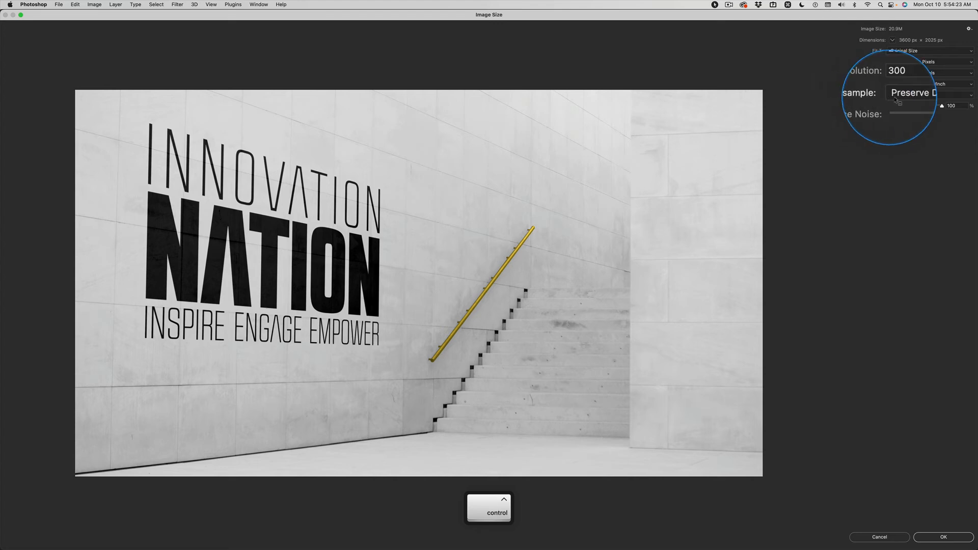
left_click(936, 95)
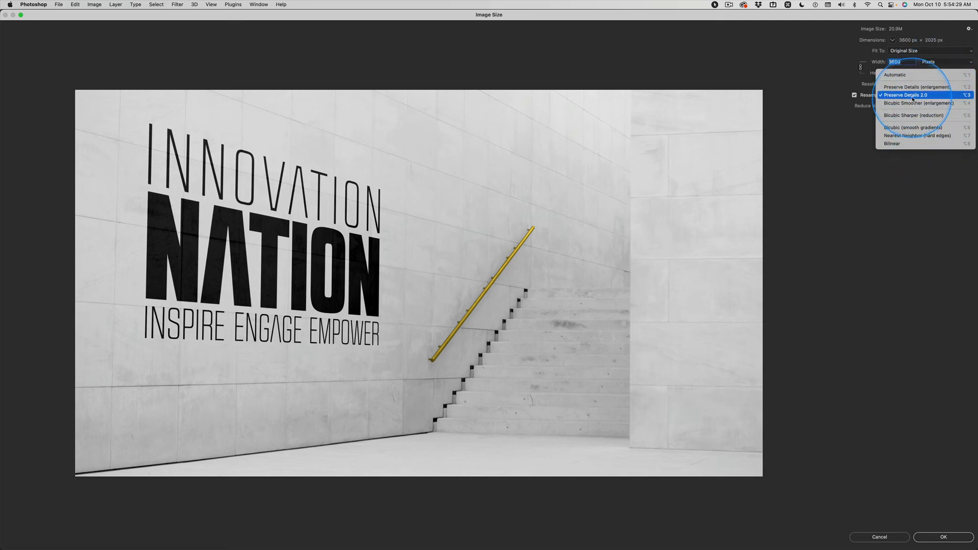
left_click(912, 96)
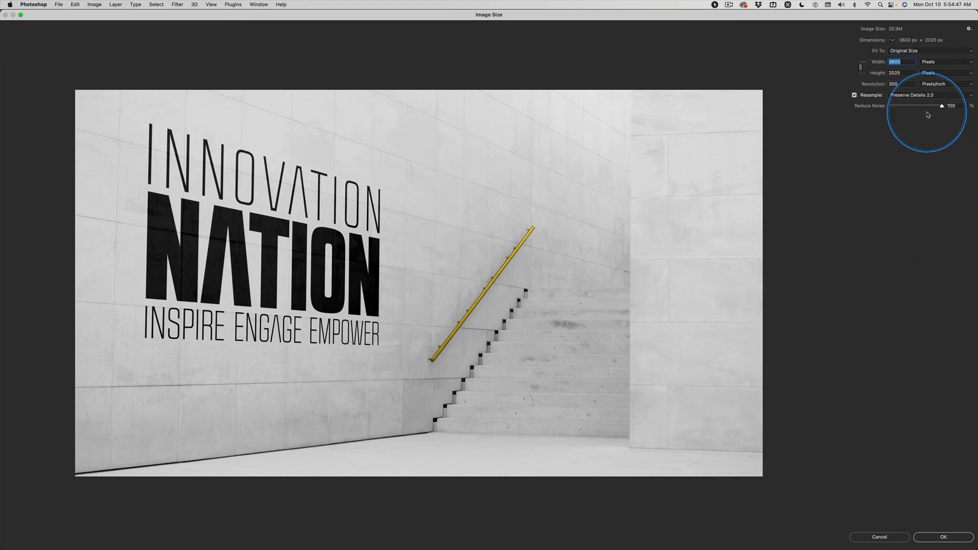
type("2560")
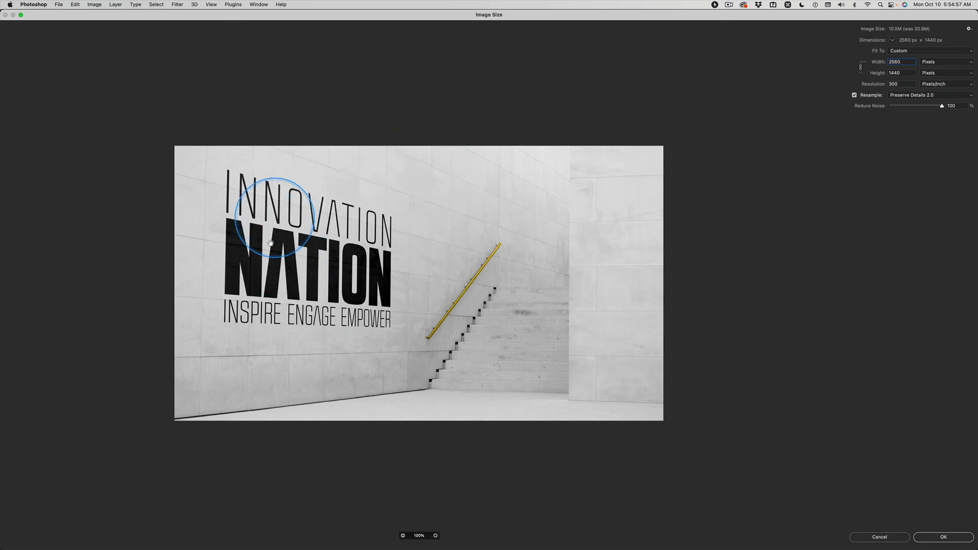
left_click(951, 539)
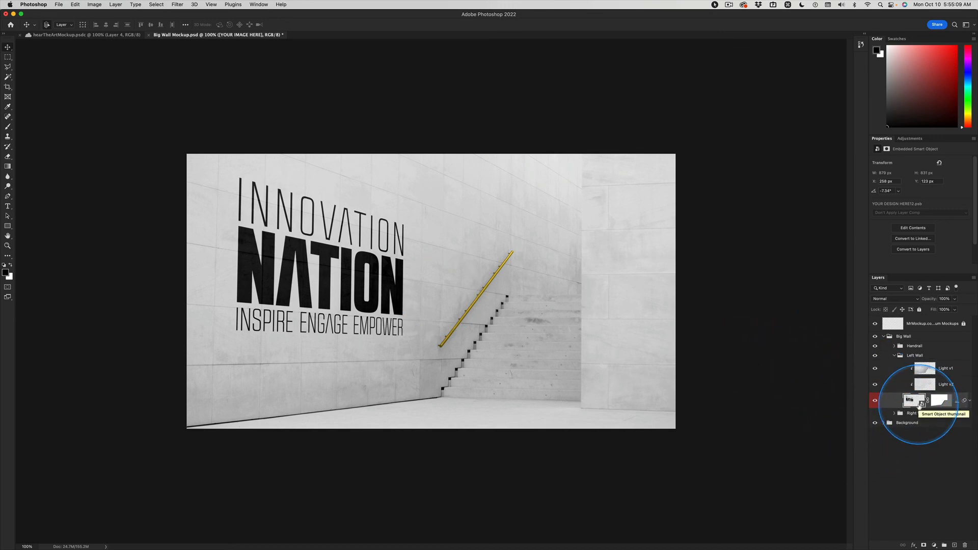
Open the left wall design's smart object, nudge the logo down 70 px, and save and close the smart object
double_click(914, 400)
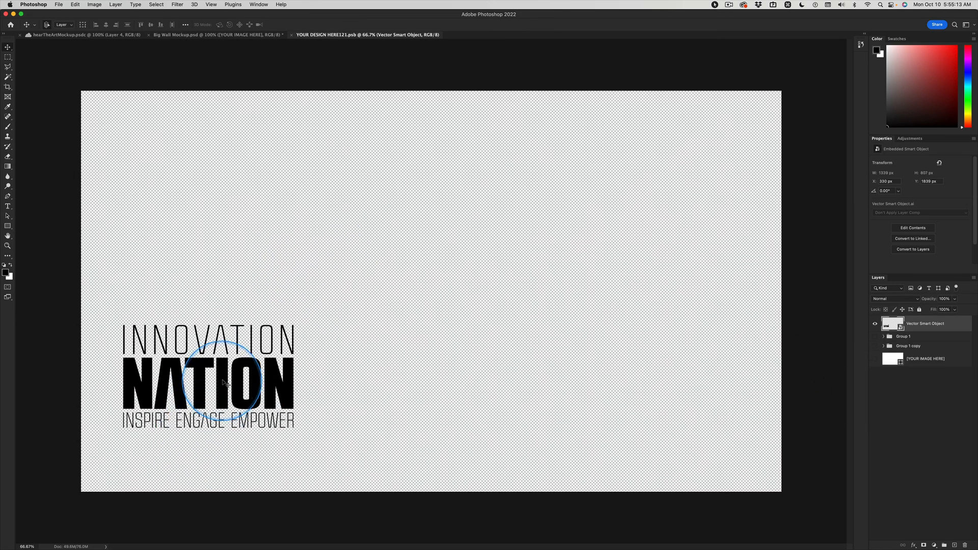
key("shift+Down")
key("shift+Down")
key("shift+Down")
key("shift+Down")
key("shift+Down")
key("shift+Down")
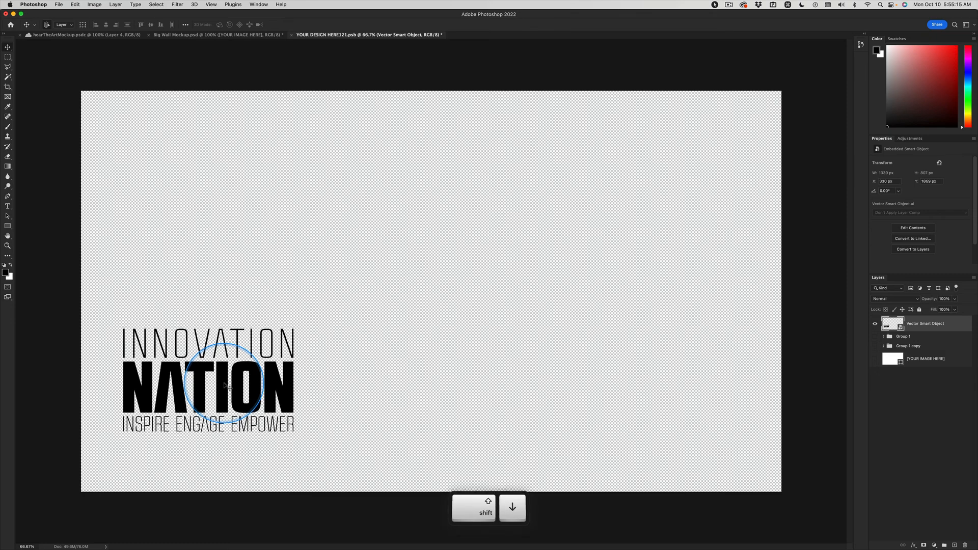
key("shift+Down")
key("super+s")
key("super+w")
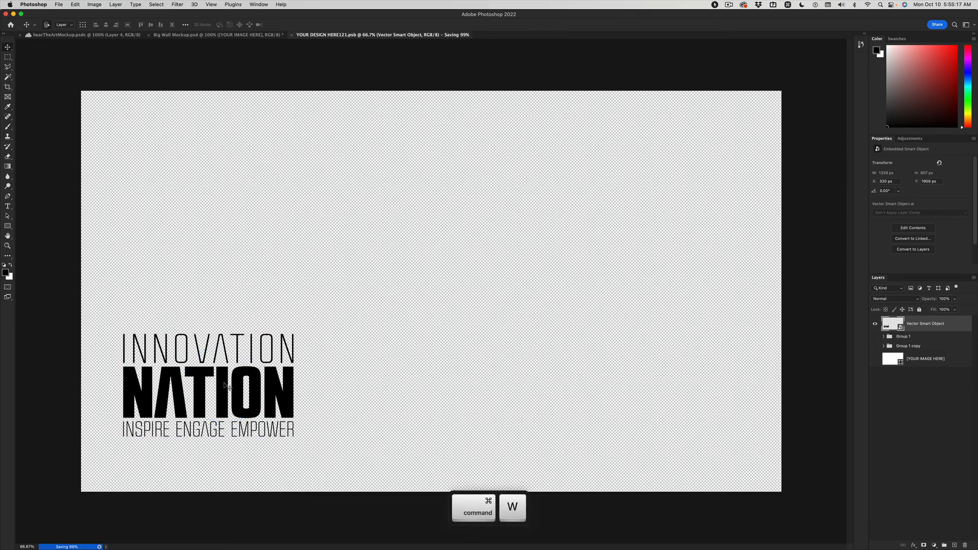